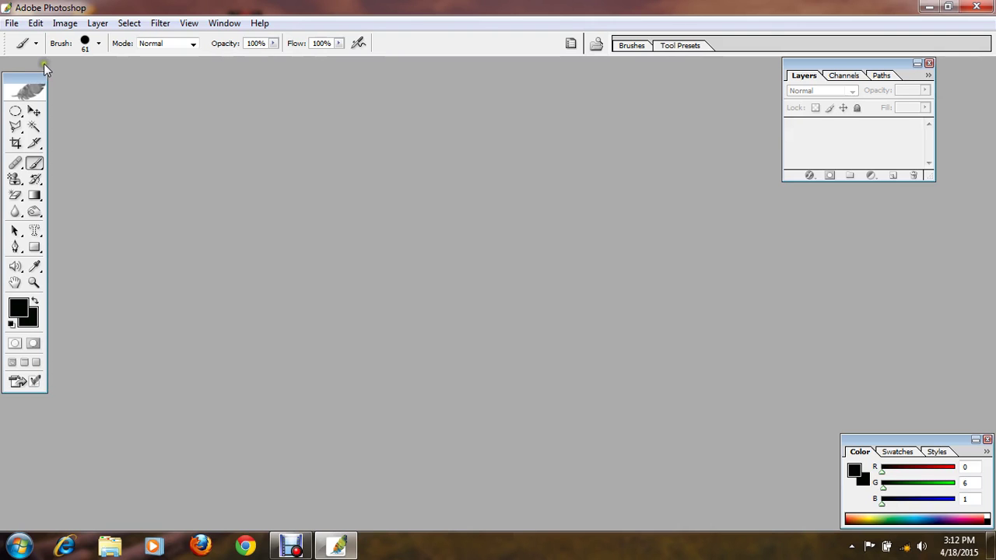
Step: Open A_Dreamy_World_30th.jpg from New folder (2) on Local Disk (E:) and maximize its document window
{"action": "left_click", "coordinate": [12, 24]}
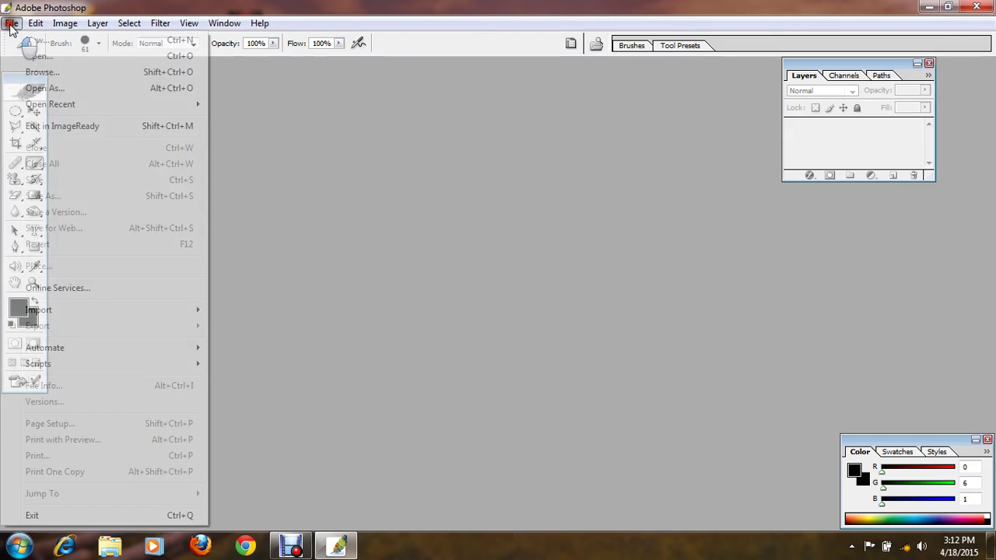
{"action": "left_click", "coordinate": [44, 55]}
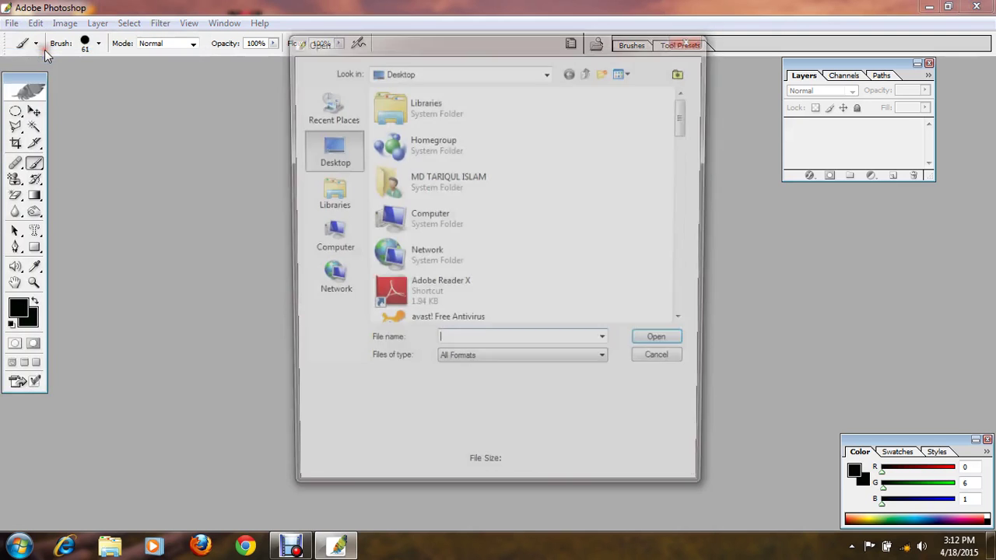
{"action": "left_click", "coordinate": [327, 231]}
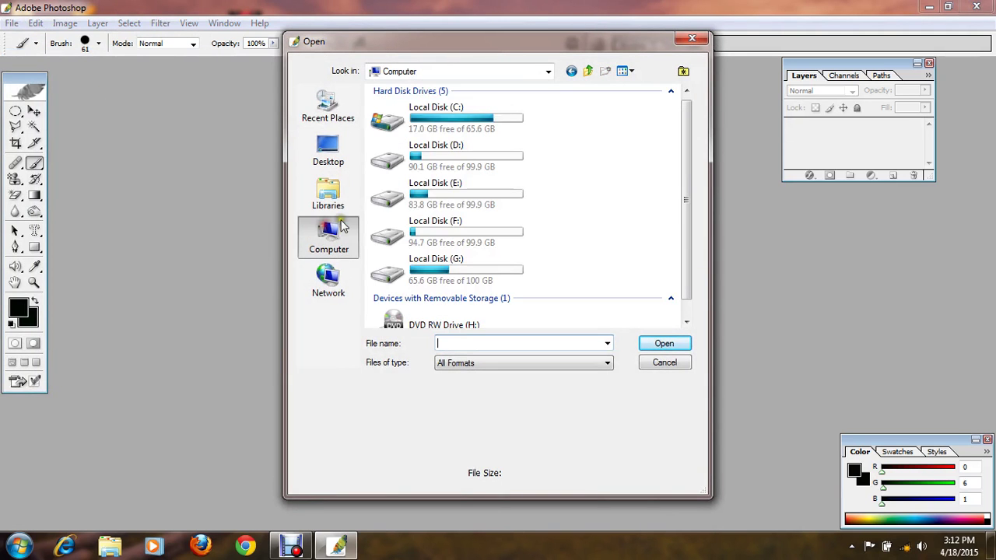
{"action": "double_click", "coordinate": [451, 188]}
{"action": "double_click", "coordinate": [632, 126]}
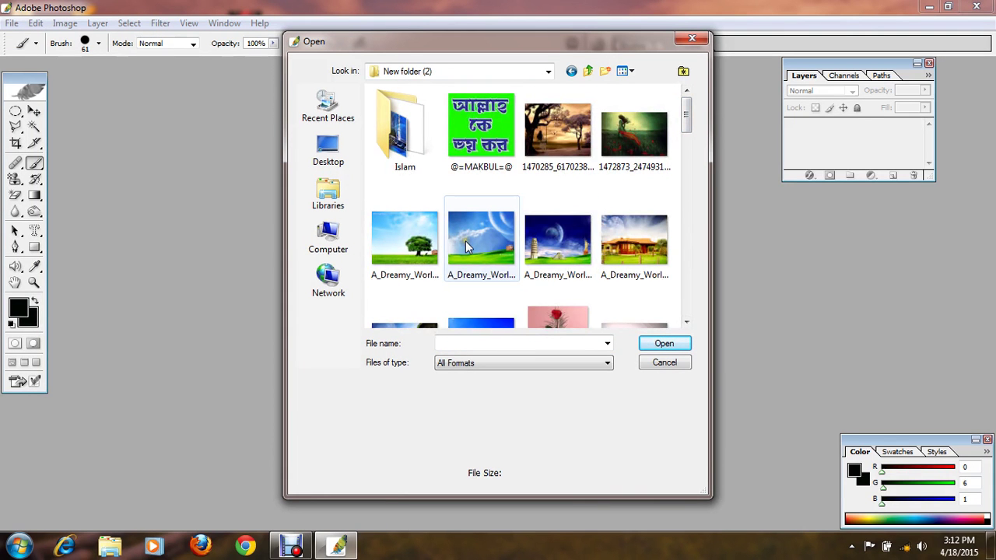
{"action": "left_click", "coordinate": [467, 247]}
{"action": "left_click", "coordinate": [661, 344]}
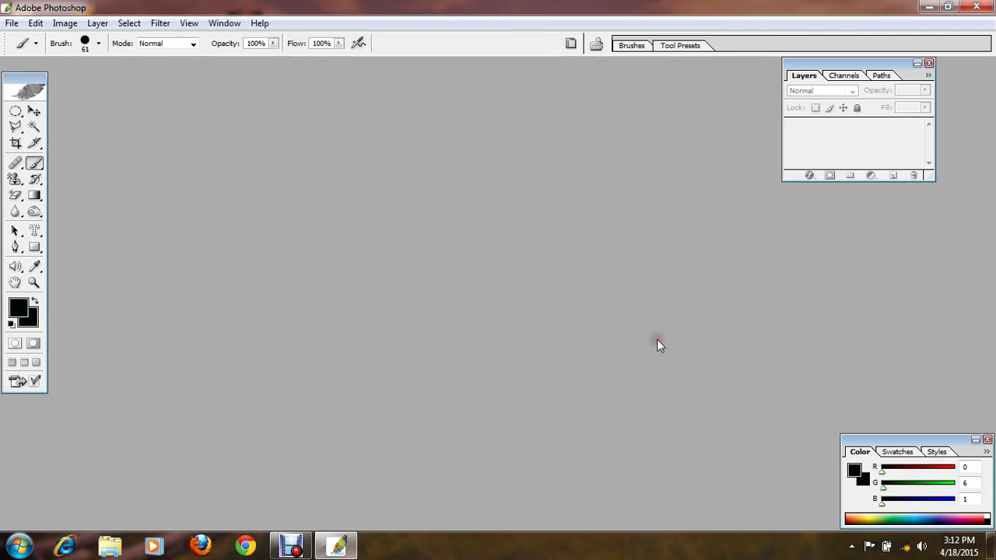
{"action": "double_click", "coordinate": [377, 68]}
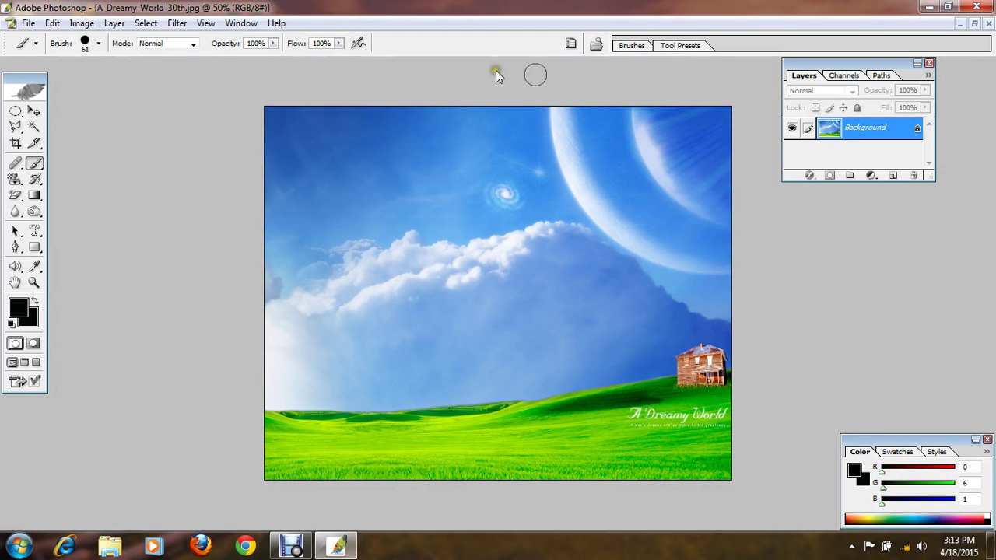
Step: Add a new empty layer above the Background layer
{"action": "left_click", "coordinate": [243, 24]}
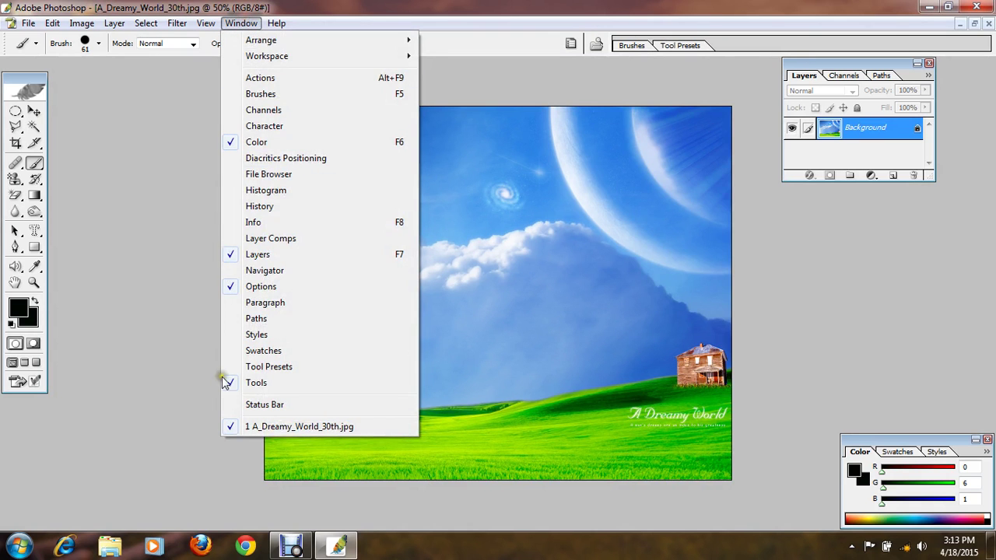
{"action": "left_click", "coordinate": [886, 205]}
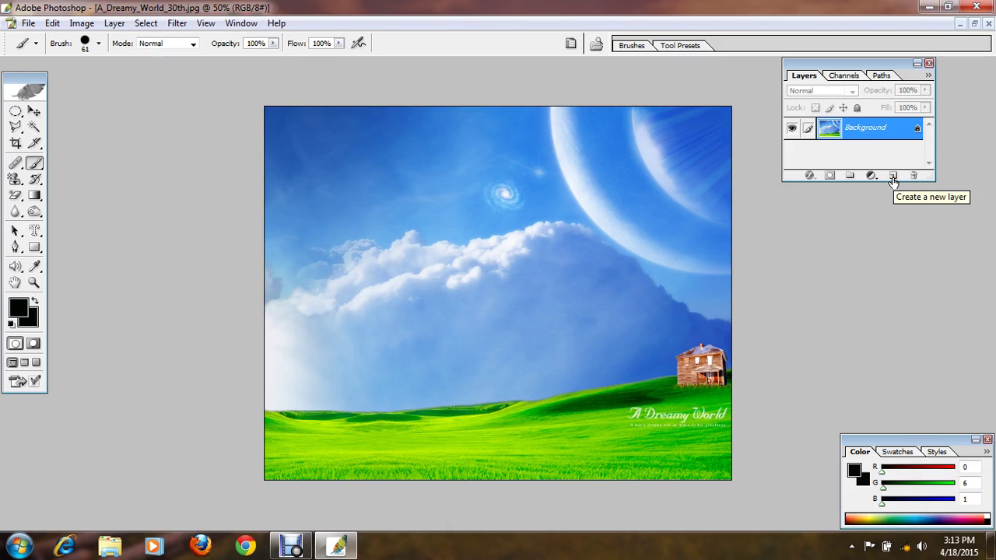
{"action": "left_click", "coordinate": [893, 178]}
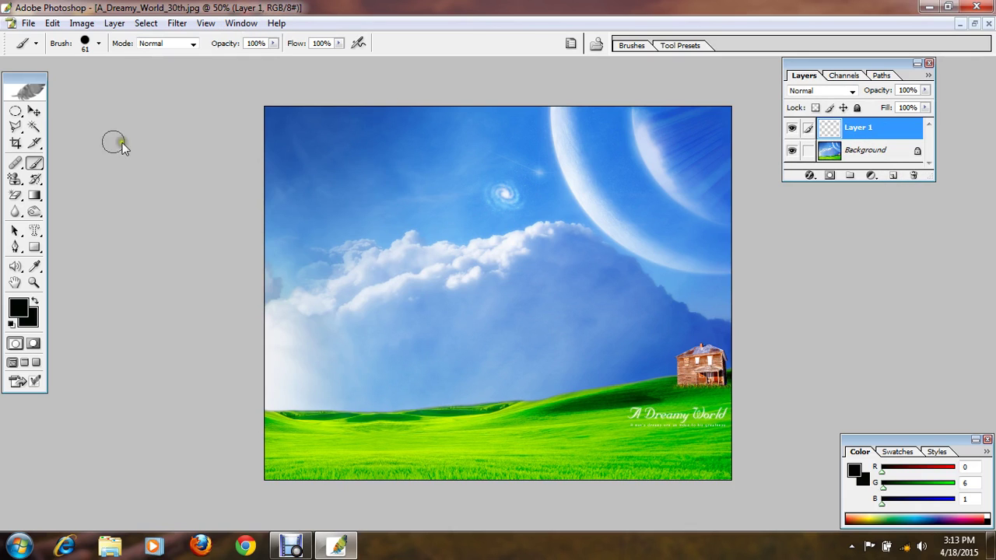
Step: Draw a small round selection in the upper-left sky with the Elliptical Marquee tool
{"action": "left_click", "coordinate": [16, 115]}
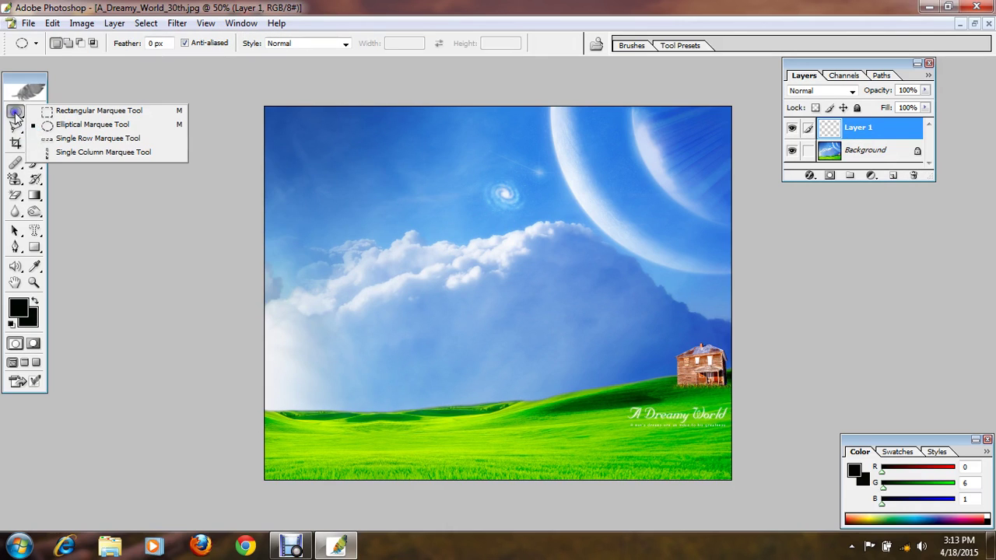
{"action": "left_click", "coordinate": [111, 126]}
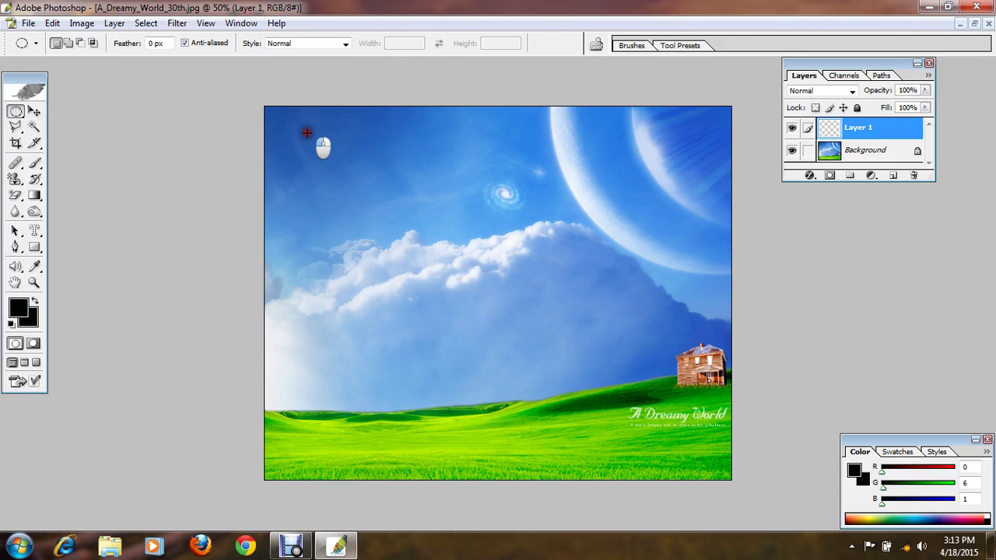
{"action": "left_click_drag", "start_coordinate": [319, 156], "coordinate": [349, 179]}
Step: Switch to the Brush tool and set the background colour to near-white FAFDFA
{"action": "left_click_drag", "start_coordinate": [33, 162], "coordinate": [89, 161]}
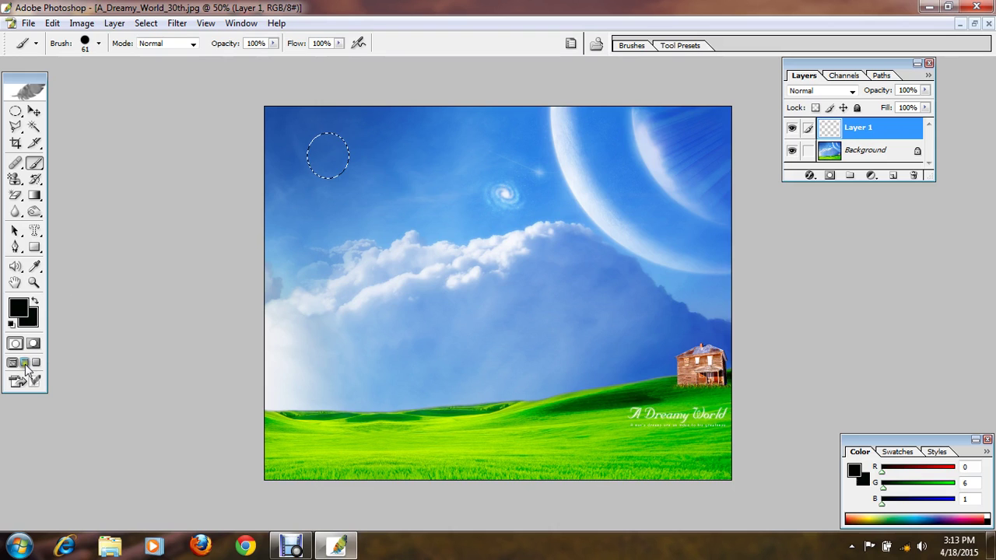
{"action": "left_click", "coordinate": [34, 324]}
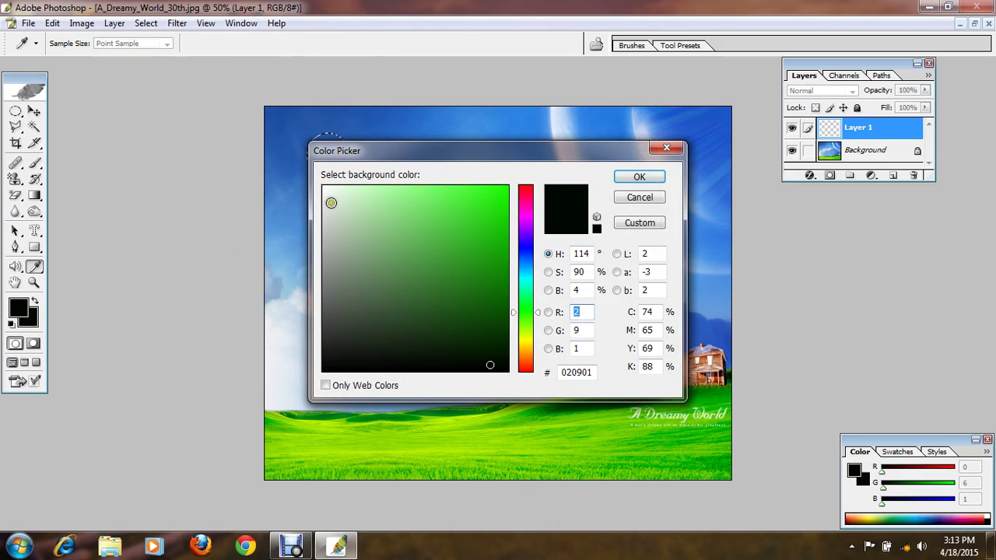
{"action": "left_click", "coordinate": [324, 187]}
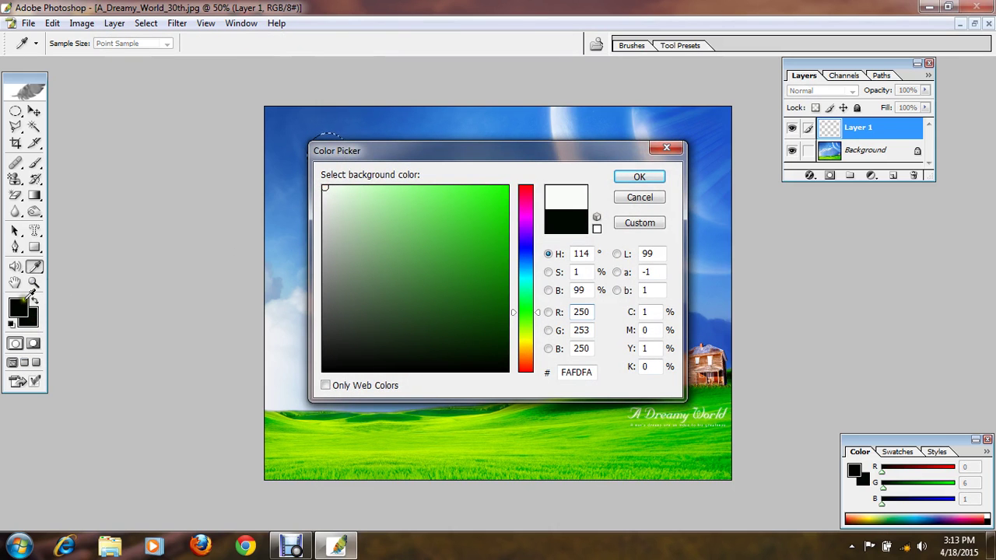
{"action": "left_click", "coordinate": [625, 177]}
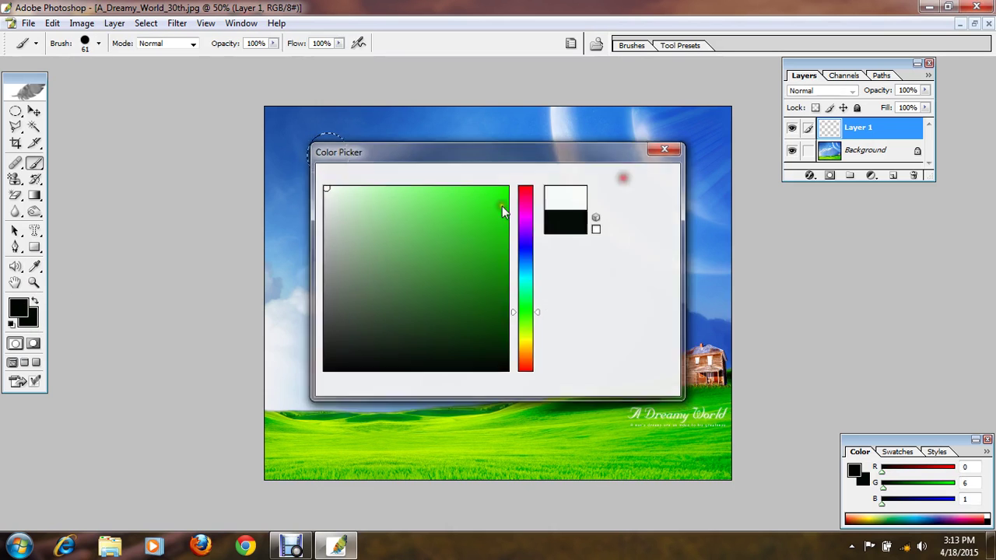
Step: Set the foreground colour to light grey E6E7E6 for painting with the Brush tool
{"action": "left_click", "coordinate": [34, 266]}
{"action": "left_click", "coordinate": [19, 309]}
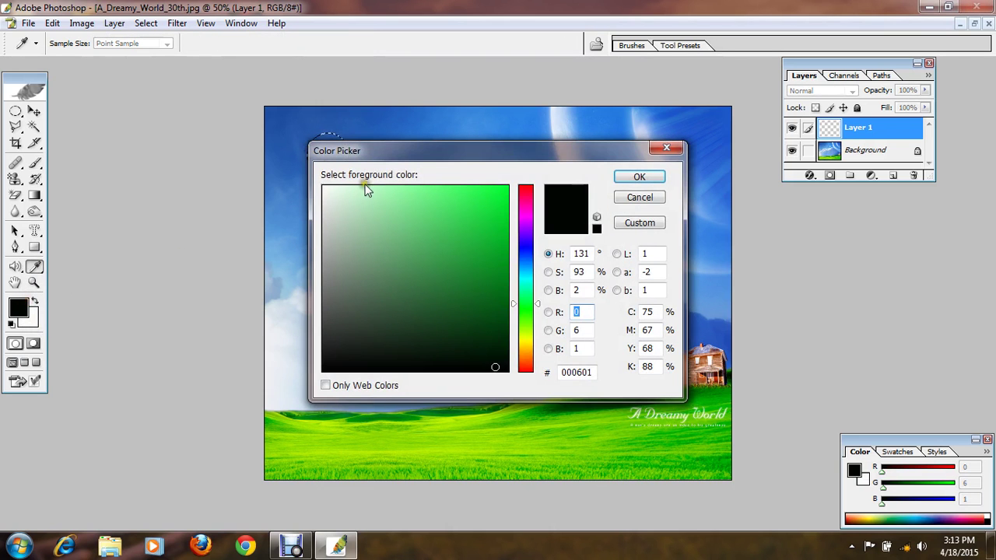
{"action": "left_click", "coordinate": [324, 202]}
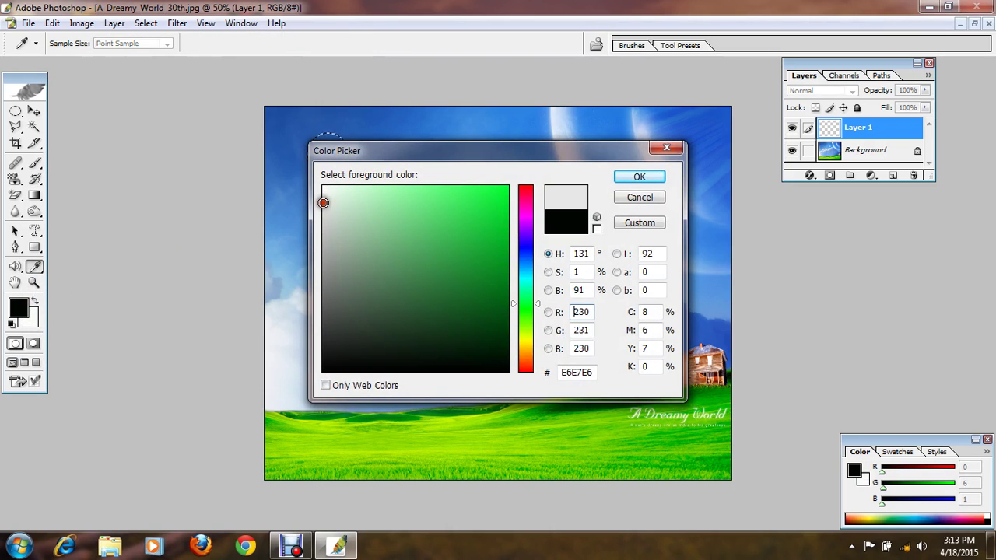
{"action": "left_click", "coordinate": [639, 178]}
{"action": "key", "text": "b"}
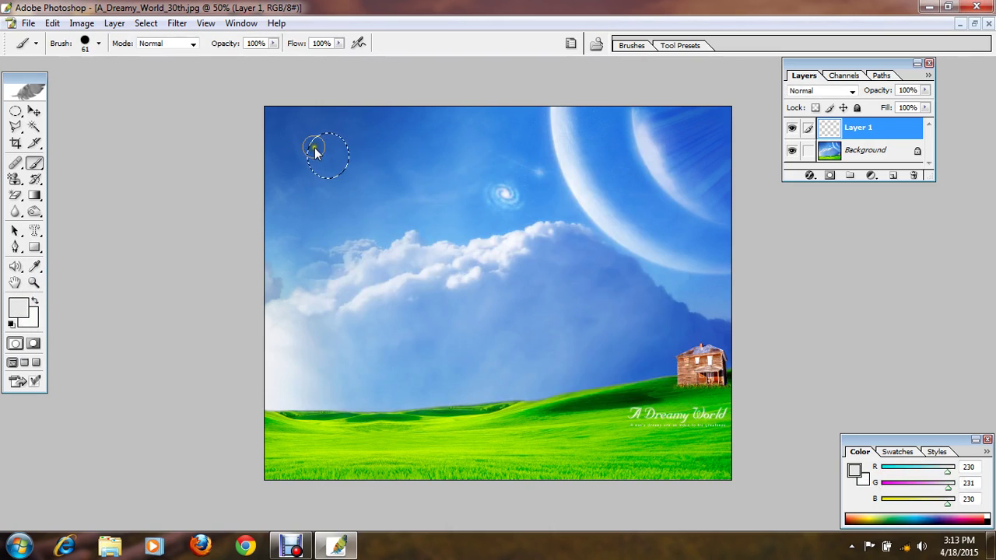
Step: Soften the brush to 6% hardness and set its master diameter to 36 px
{"action": "left_click", "coordinate": [99, 43]}
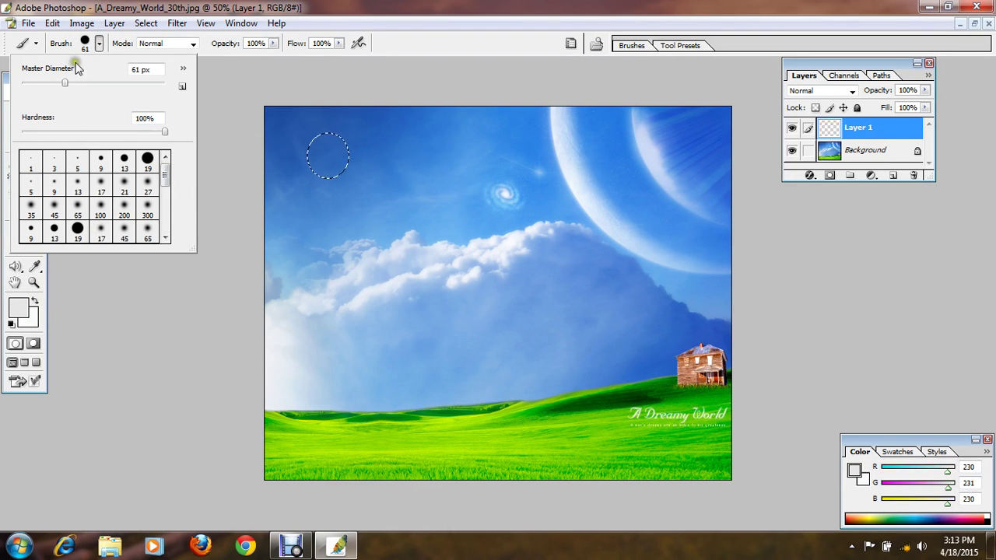
{"action": "left_click", "coordinate": [170, 304]}
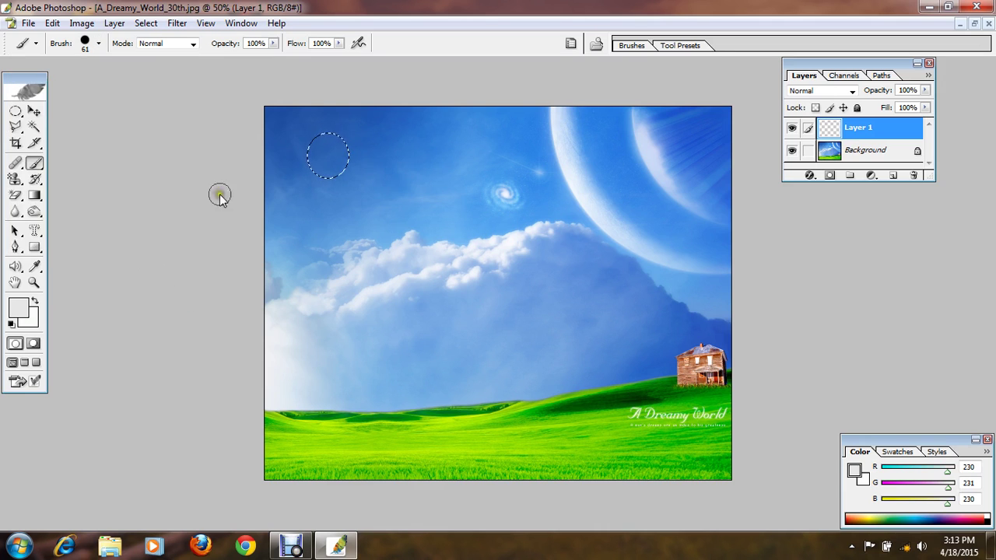
{"action": "right_click", "coordinate": [317, 151]}
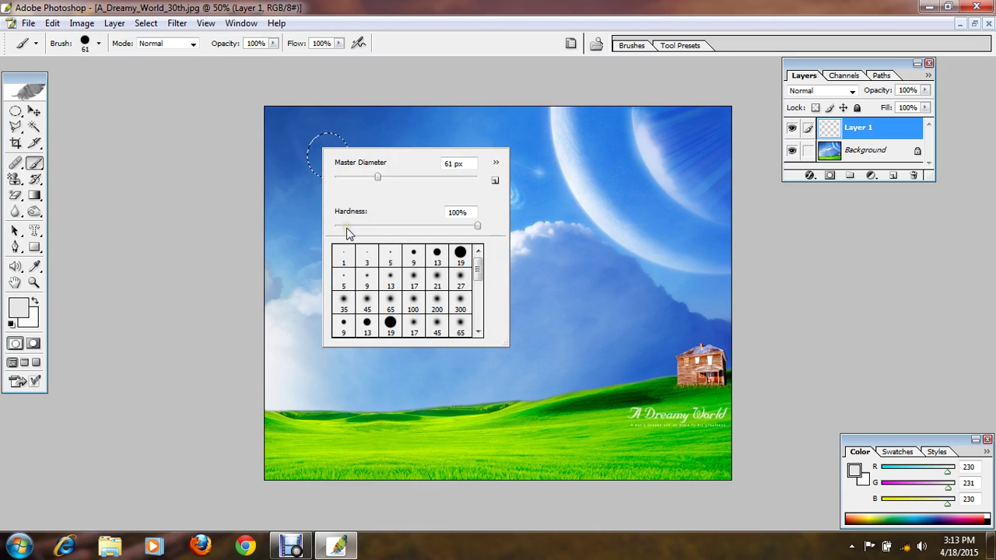
{"action": "left_click_drag", "start_coordinate": [351, 224], "coordinate": [342, 227]}
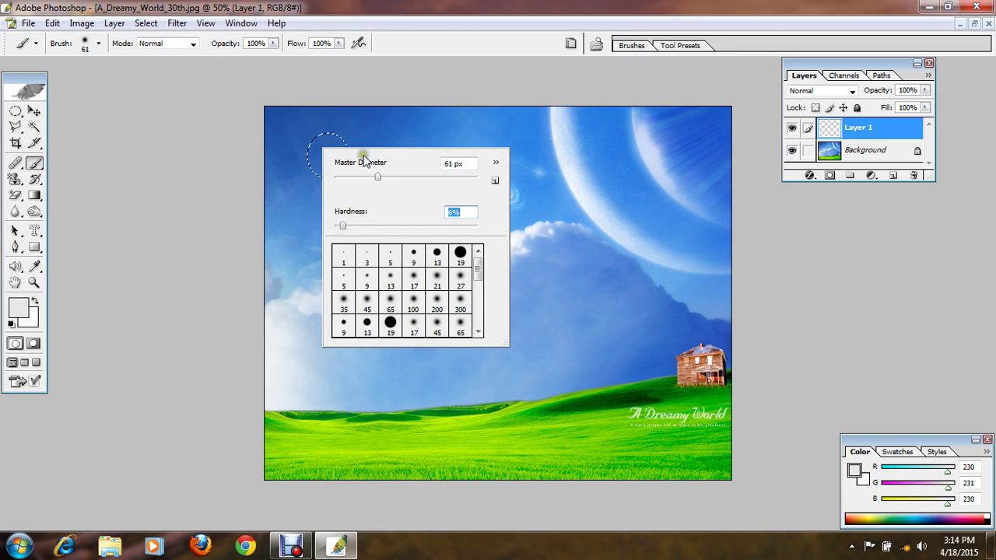
{"action": "left_click", "coordinate": [377, 175]}
{"action": "left_click_drag", "start_coordinate": [369, 179], "coordinate": [356, 177]}
{"action": "left_click", "coordinate": [194, 145]}
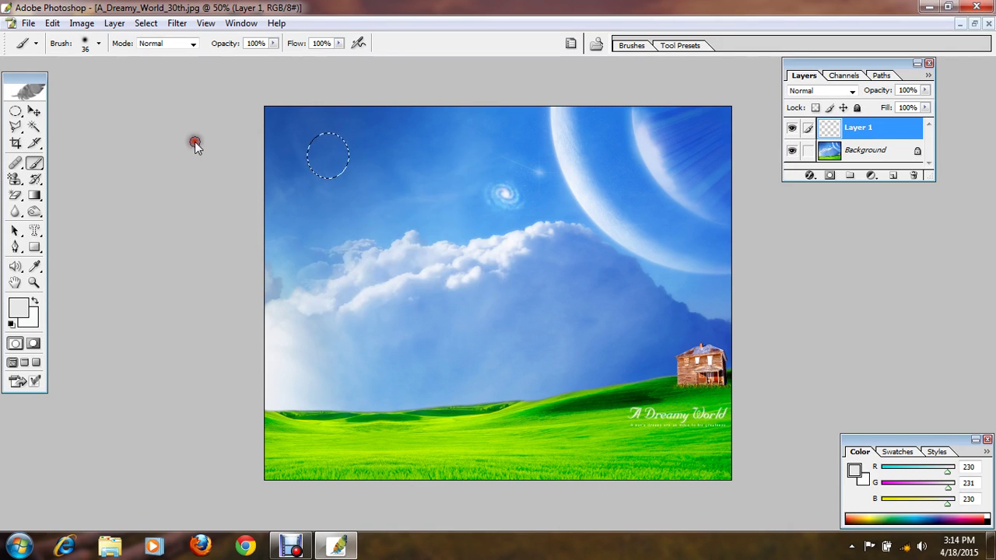
Step: Paint a soft ring along the inner edge of the round selection and dab a dot at its centre with a 17 px brush
{"action": "left_click", "coordinate": [327, 137]}
{"action": "mouse_move", "coordinate": [328, 137]}
{"action": "left_mouse_down"}
{"action": "mouse_move", "coordinate": [312, 148]}
{"action": "mouse_move", "coordinate": [309, 170]}
{"action": "mouse_move", "coordinate": [336, 175]}
{"action": "mouse_move", "coordinate": [344, 153]}
{"action": "mouse_move", "coordinate": [321, 136]}
{"action": "left_mouse_up"}
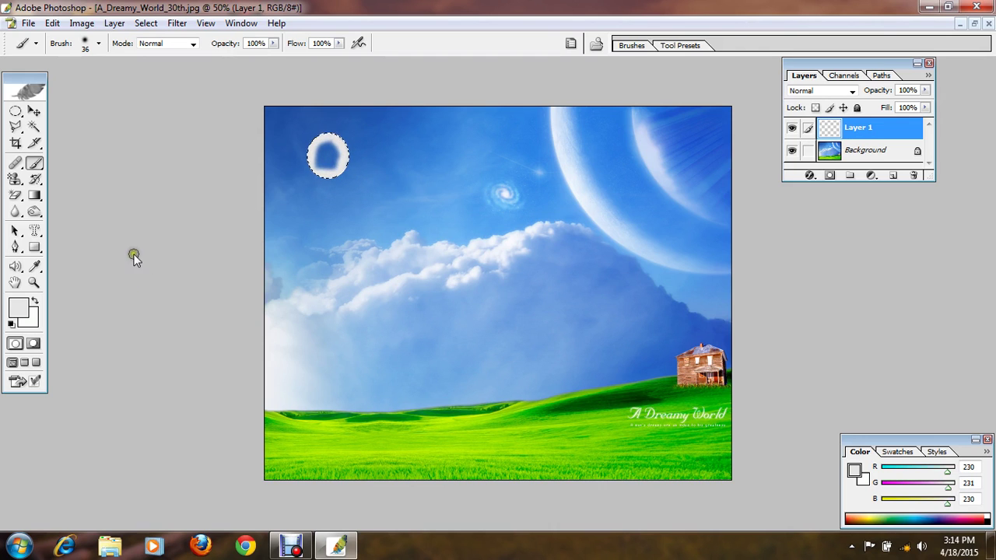
{"action": "right_click", "coordinate": [290, 128]}
{"action": "left_click", "coordinate": [323, 153]}
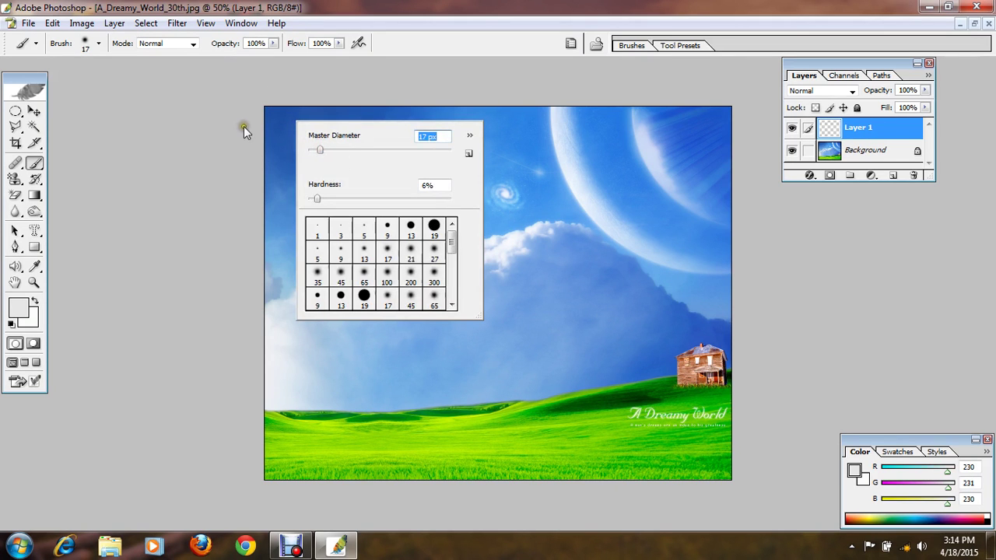
{"action": "left_click", "coordinate": [243, 126]}
{"action": "left_click", "coordinate": [324, 156]}
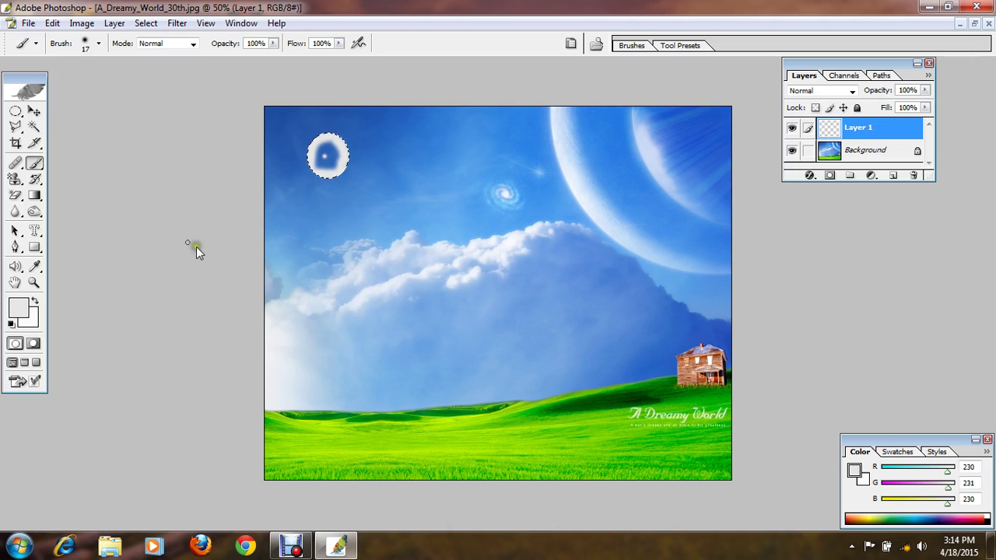
Step: Scatter copies of the painted bubble across the upper sky, then nudge the selected copy with Free Transform and apply it
{"action": "left_click", "coordinate": [34, 112]}
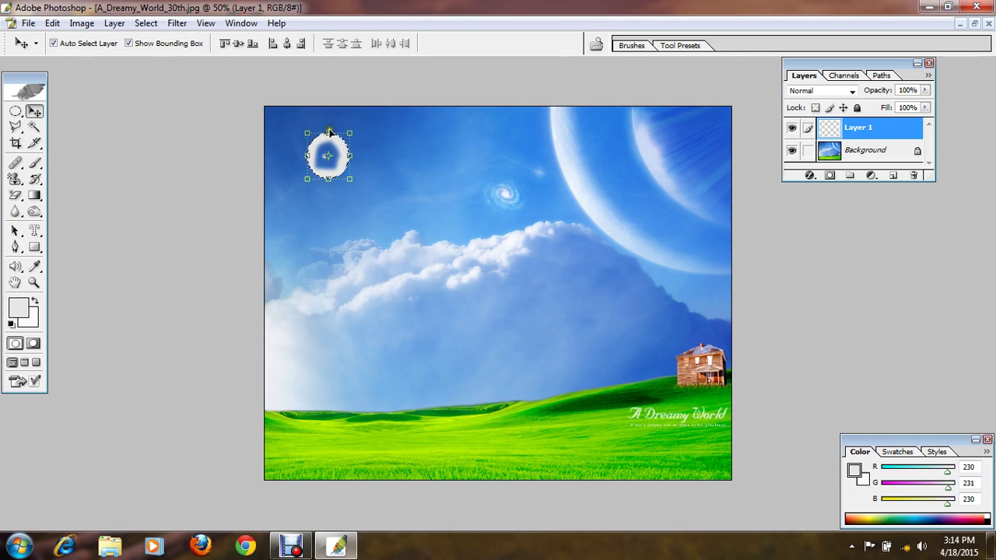
{"action": "left_click_drag", "start_coordinate": [345, 153], "coordinate": [386, 172]}
{"action": "key", "text": "ctrl+t"}
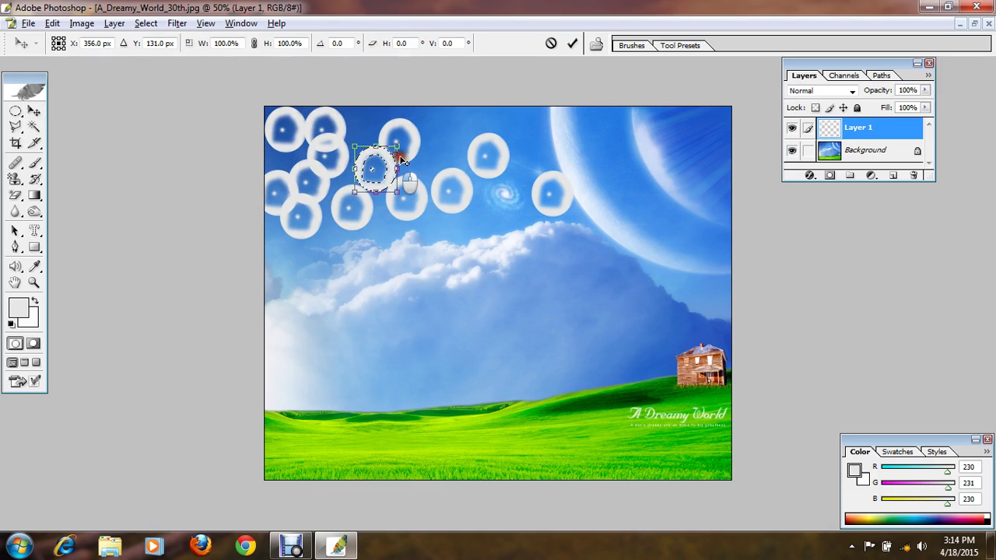
{"action": "mouse_move", "coordinate": [379, 173]}
{"action": "left_mouse_down"}
{"action": "mouse_move", "coordinate": [415, 146]}
{"action": "mouse_move", "coordinate": [372, 163]}
{"action": "mouse_move", "coordinate": [383, 170]}
{"action": "mouse_move", "coordinate": [444, 137]}
{"action": "mouse_move", "coordinate": [387, 170]}
{"action": "mouse_move", "coordinate": [374, 166]}
{"action": "left_mouse_up"}
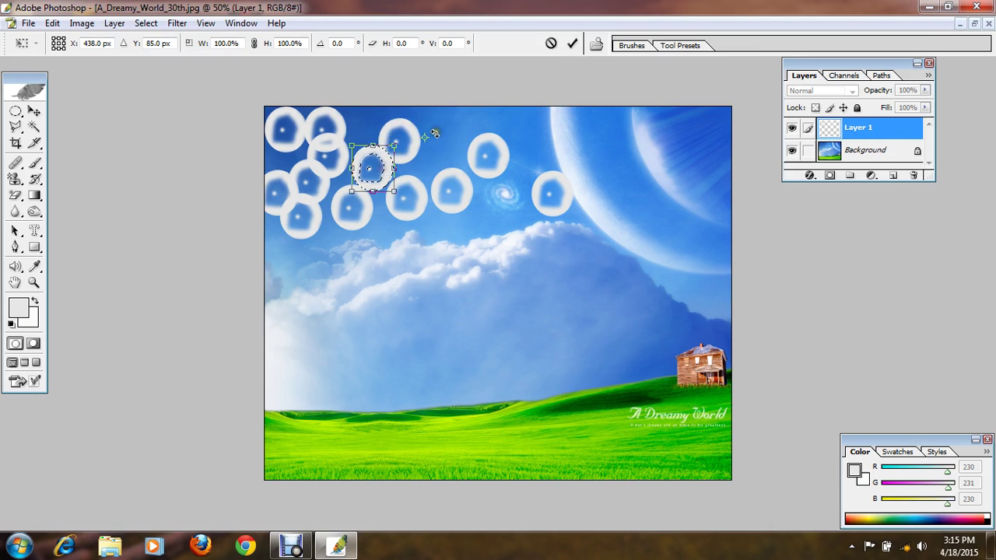
{"action": "left_click", "coordinate": [33, 111]}
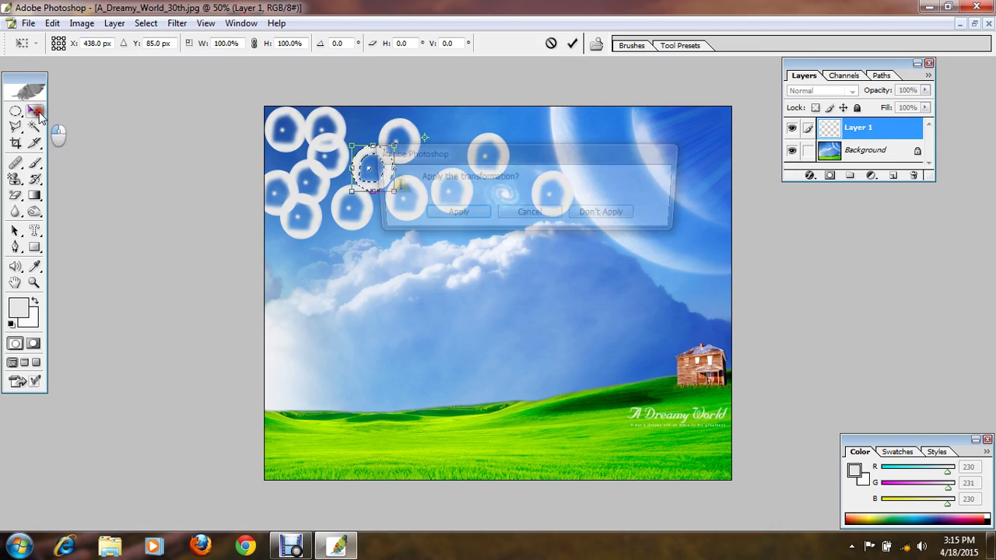
{"action": "left_click", "coordinate": [456, 216]}
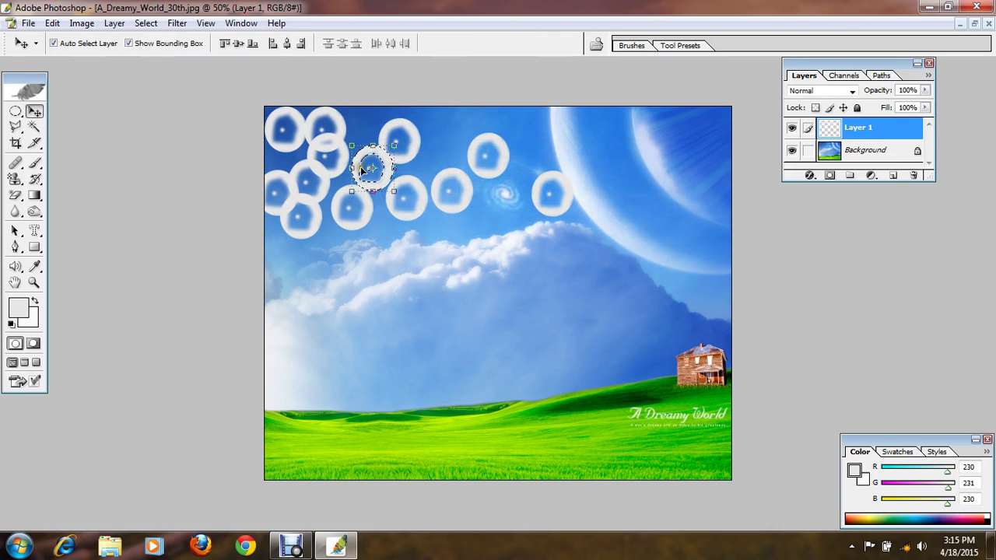
Step: Move the selected bubble onto the large planet's bright rim in the upper-right sky with Free Transform and apply it
{"action": "key", "text": "ctrl+t"}
{"action": "left_click_drag", "start_coordinate": [372, 169], "coordinate": [397, 261]}
{"action": "left_click_drag", "start_coordinate": [377, 170], "coordinate": [572, 131]}
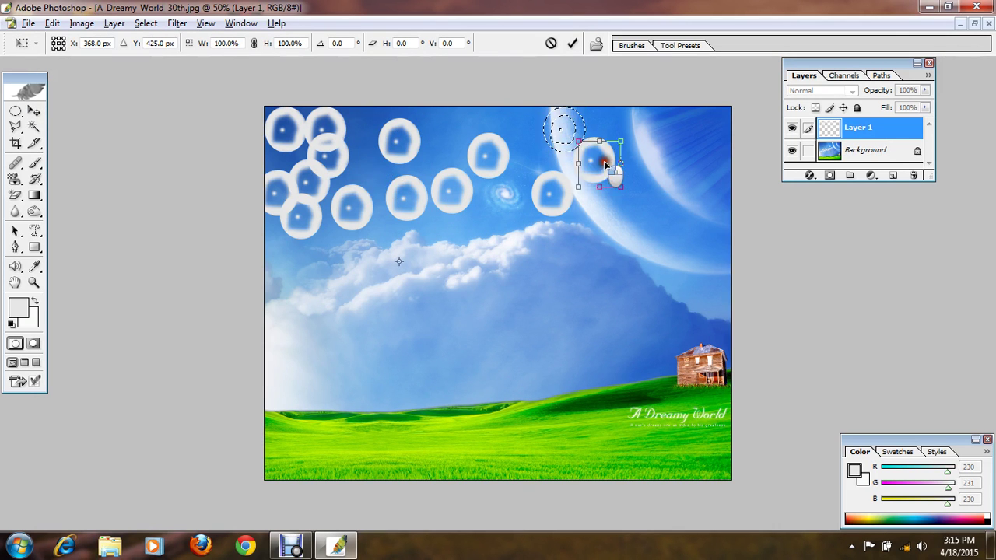
{"action": "left_click_drag", "start_coordinate": [632, 197], "coordinate": [635, 201]}
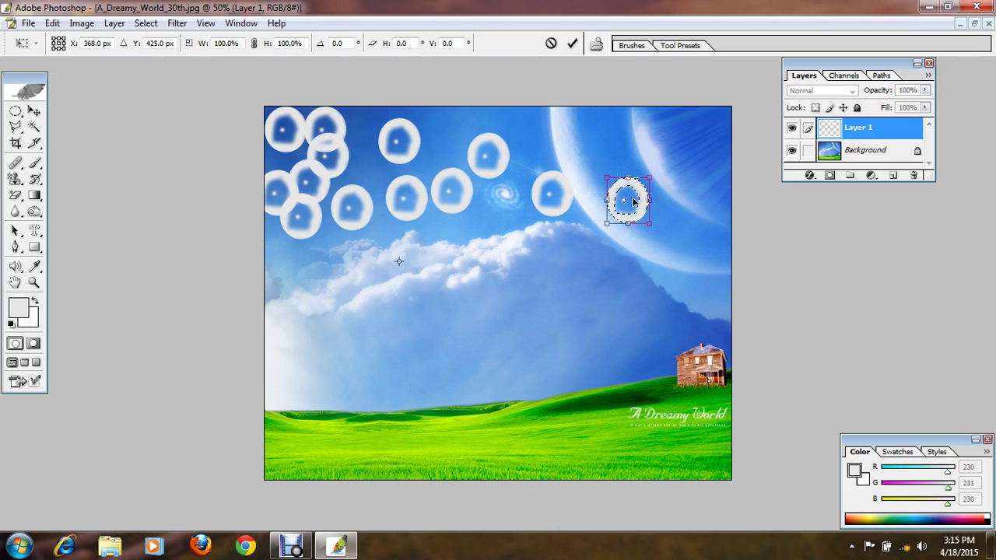
{"action": "left_click", "coordinate": [34, 113]}
{"action": "left_click", "coordinate": [452, 215]}
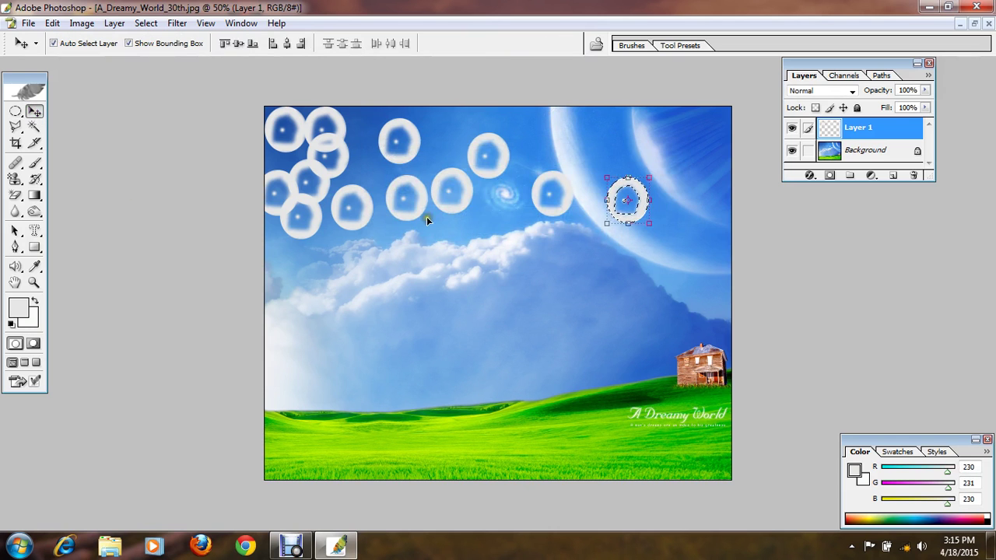
Step: Switch to the Elliptical Marquee tool and undo the last move of the selected bubble
{"action": "left_click", "coordinate": [16, 111]}
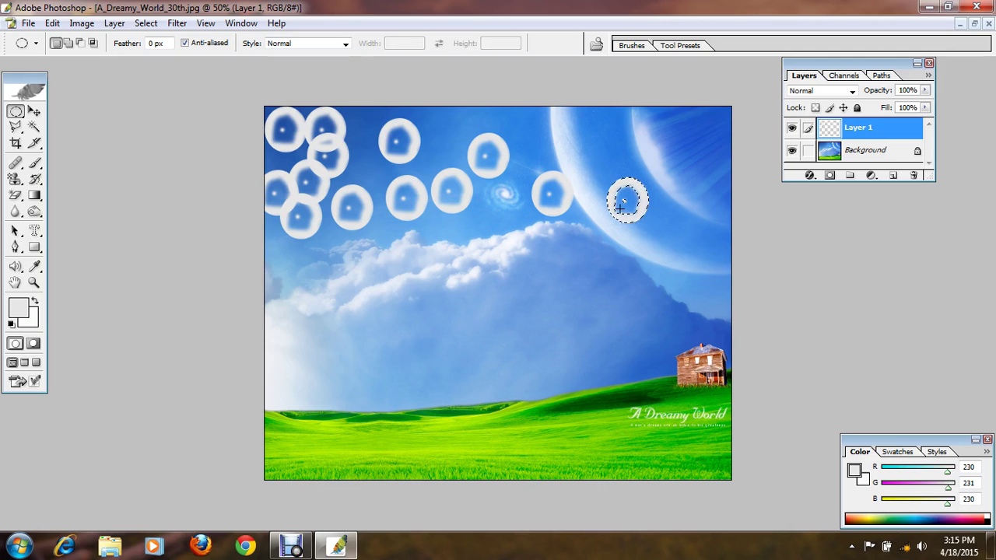
{"action": "key", "text": "ctrl+z"}
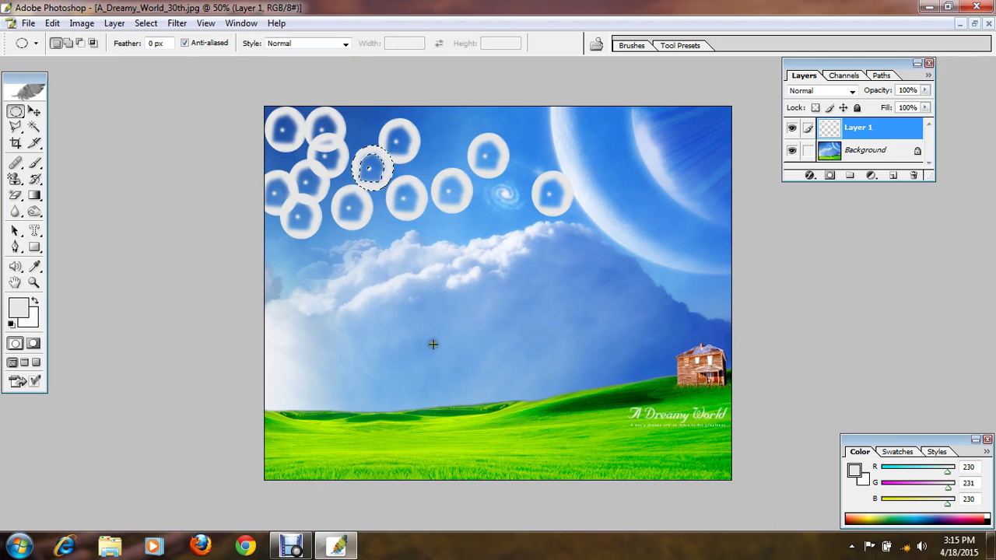
Step: Save the image to the Desktop as a JPEG named tttt, with High quality and the Baseline Optimized format option
{"action": "left_click", "coordinate": [29, 23]}
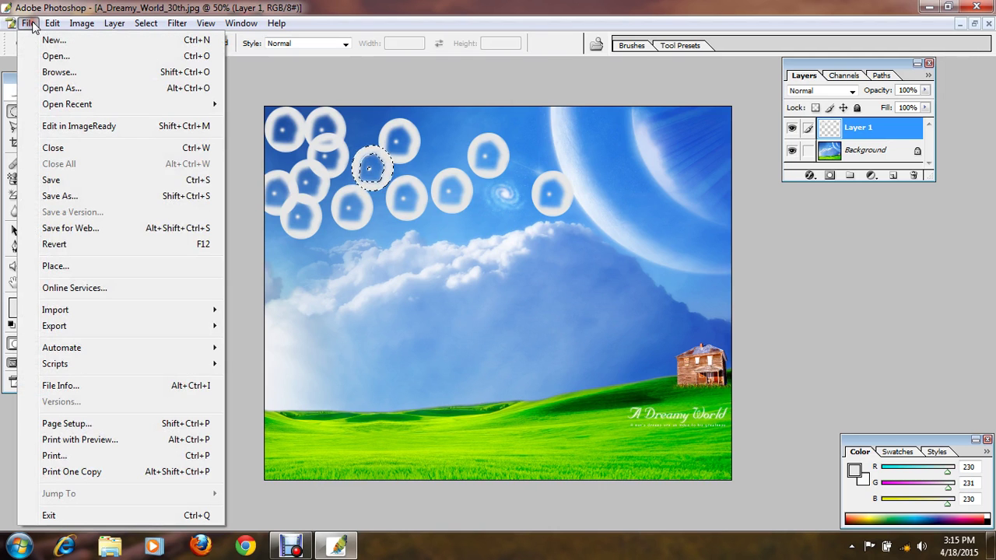
{"action": "left_click", "coordinate": [51, 182]}
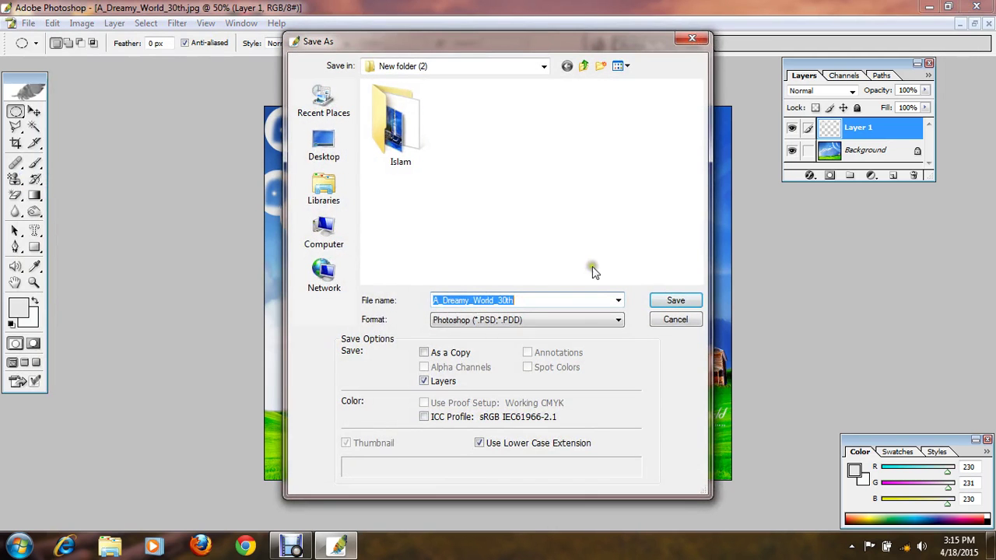
{"action": "left_click", "coordinate": [621, 320]}
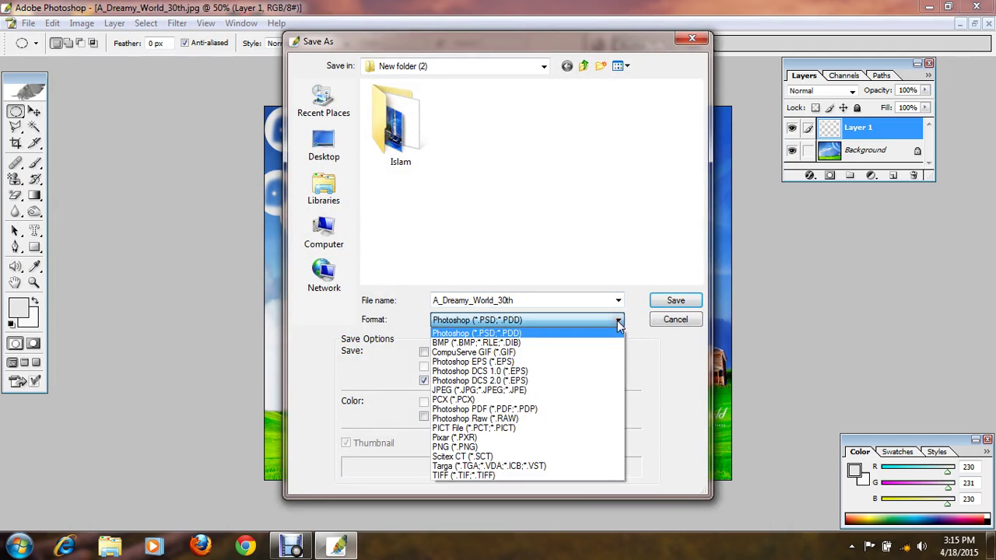
{"action": "left_click", "coordinate": [545, 392]}
{"action": "left_click", "coordinate": [324, 145]}
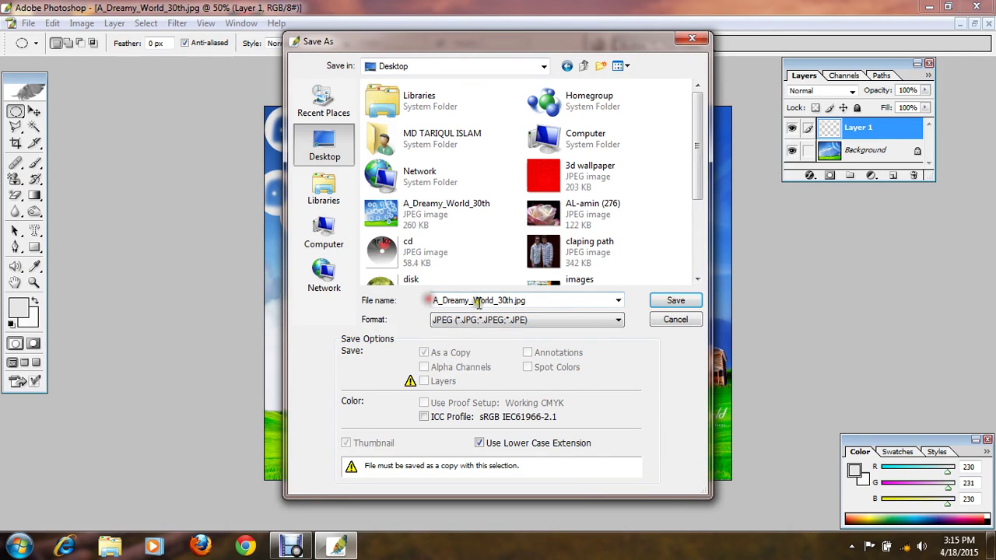
{"action": "left_click_drag", "start_coordinate": [533, 302], "coordinate": [415, 320]}
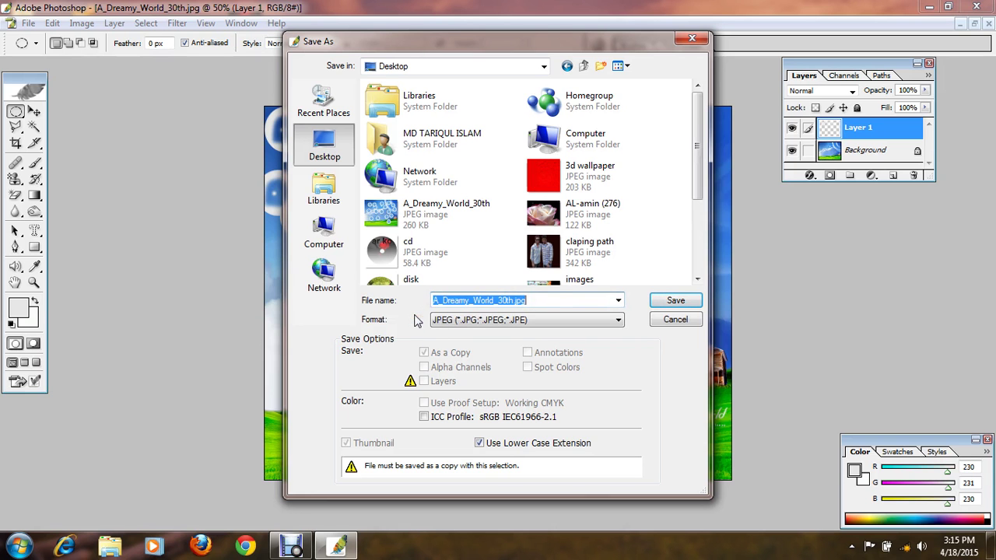
{"action": "type", "text": "tttt"}
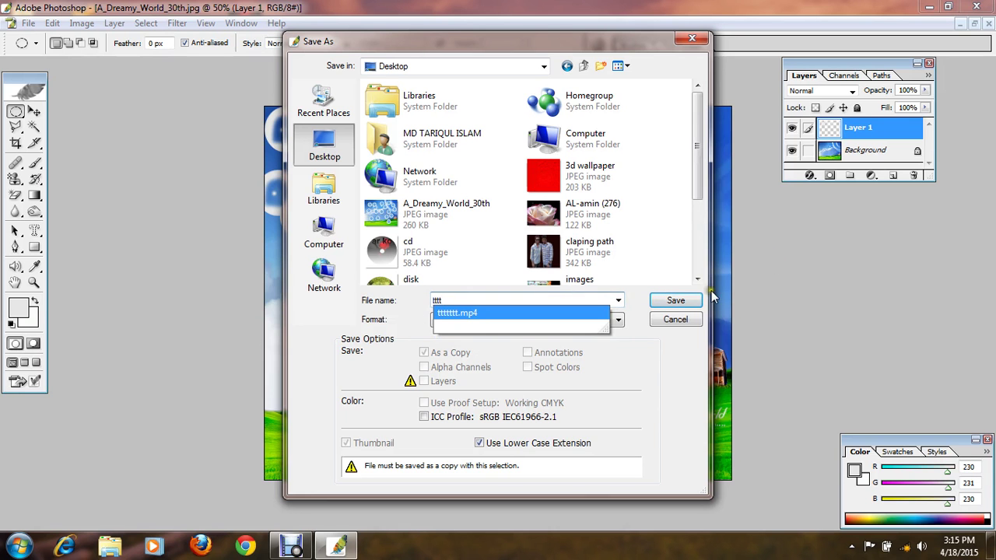
{"action": "left_click", "coordinate": [674, 301]}
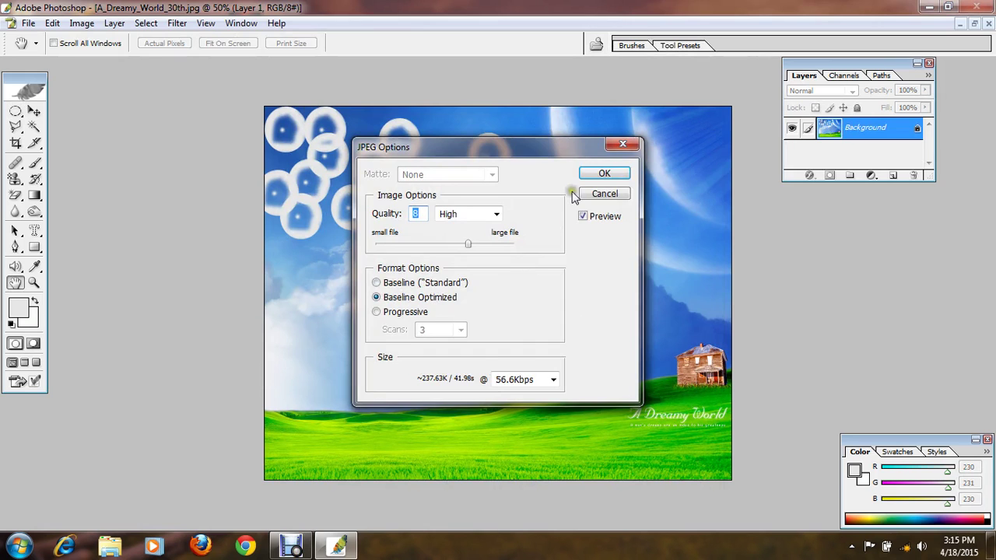
{"action": "left_click", "coordinate": [585, 172]}
{"action": "left_click", "coordinate": [291, 548]}
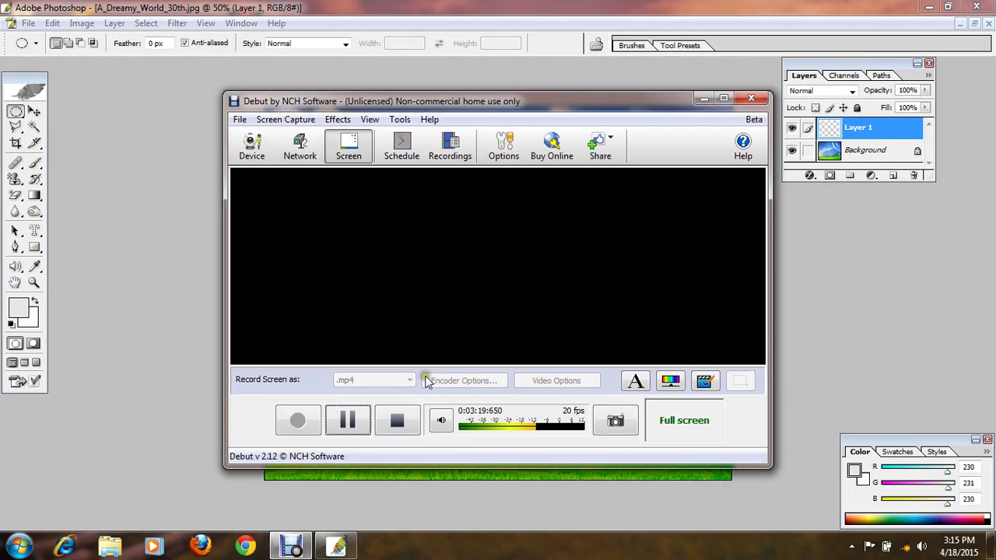